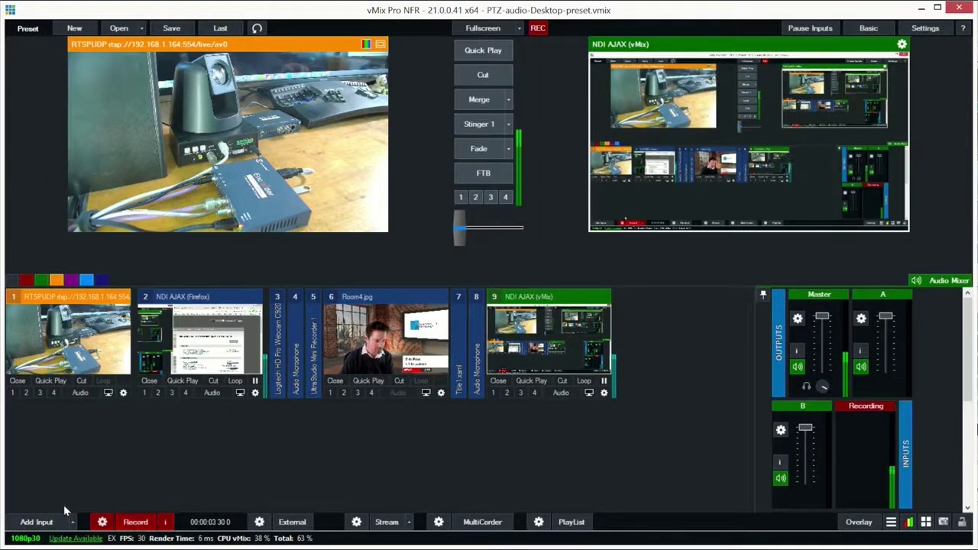
Add the KILOVIEW-NDI Chan 1 source from NDI / Desktop Capture as a new vMix input
left_click(36, 525)
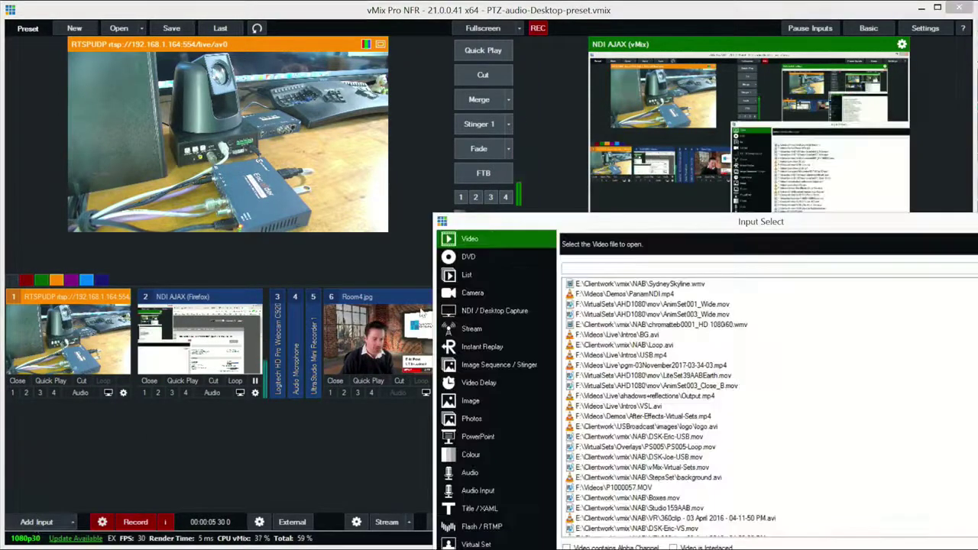
left_click_drag(528, 221, 380, 136)
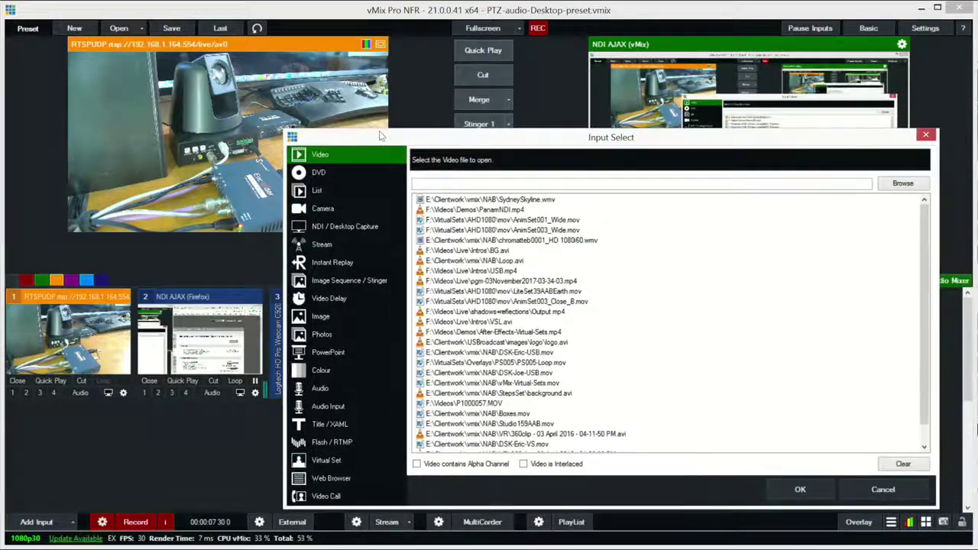
left_click(348, 227)
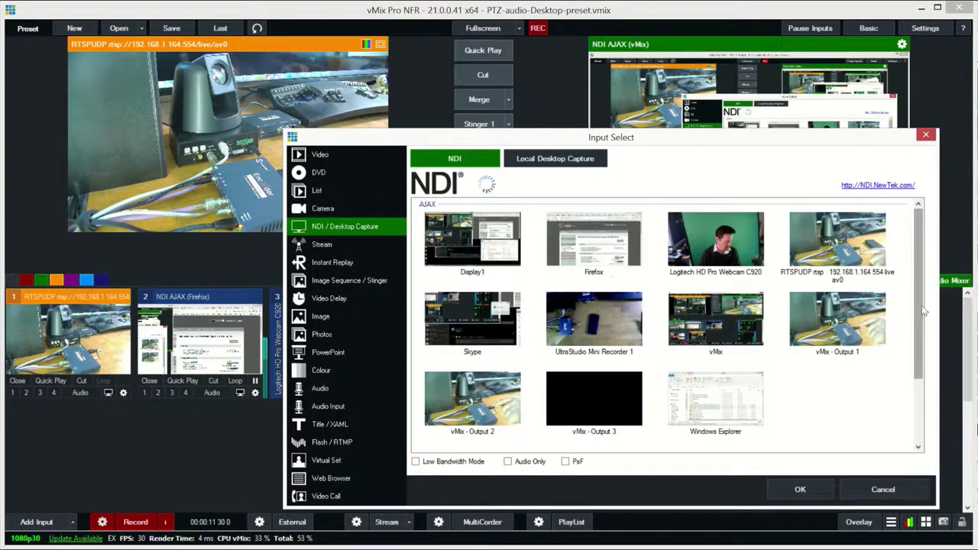
scroll(915, 407, "down", 2)
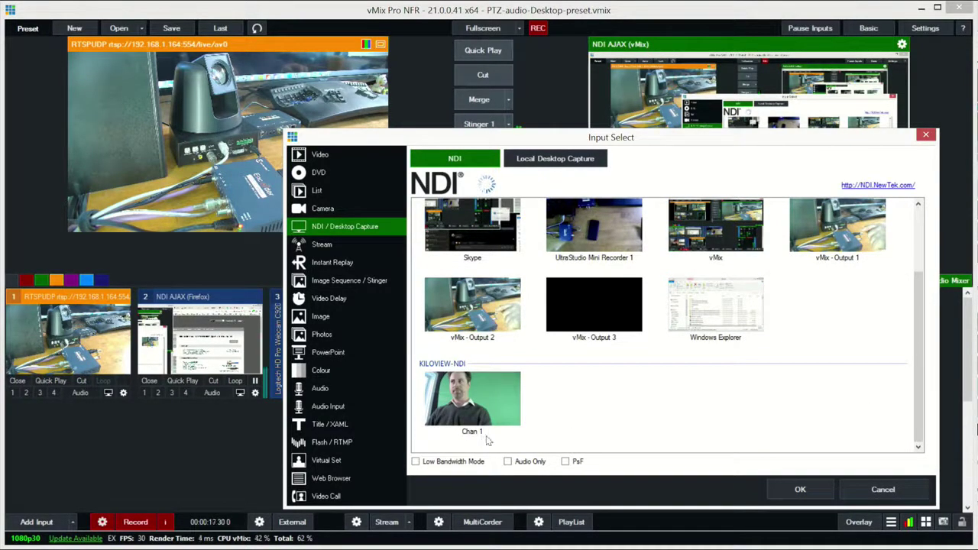
left_click(470, 403)
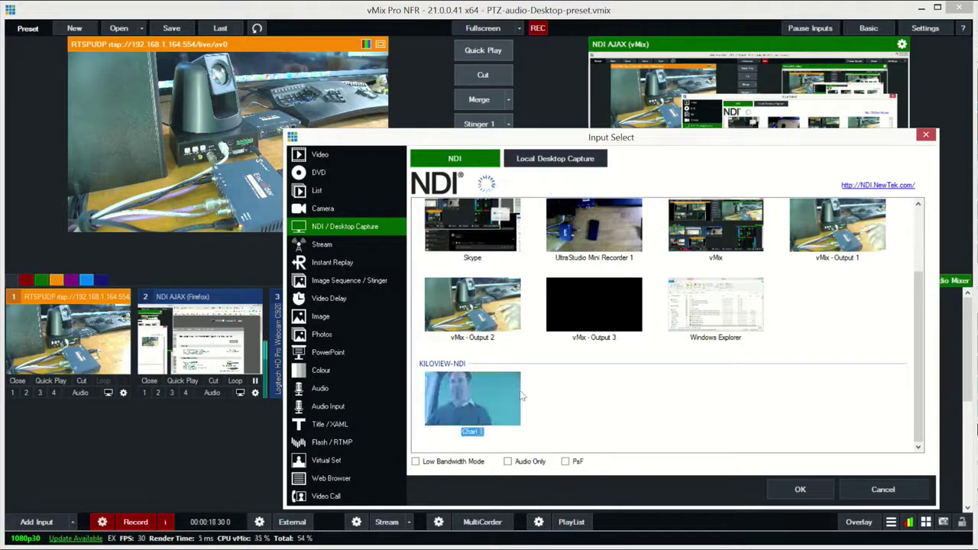
left_click(795, 486)
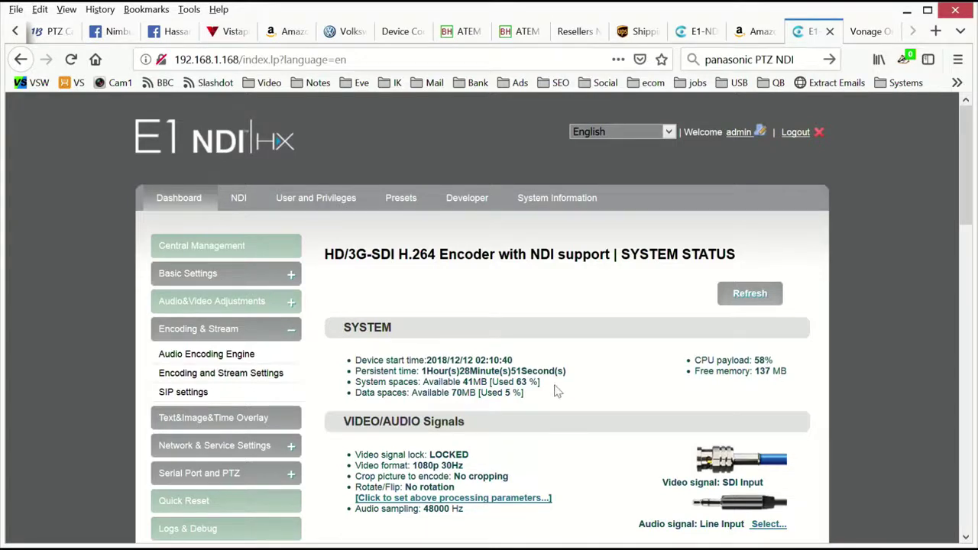
scroll(563, 405, "down", 2)
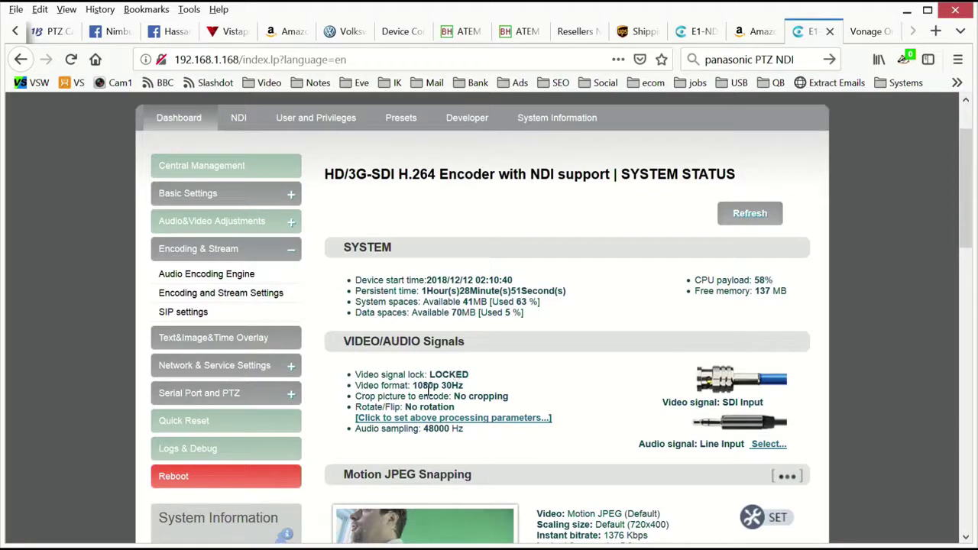
scroll(629, 380, "down", 4)
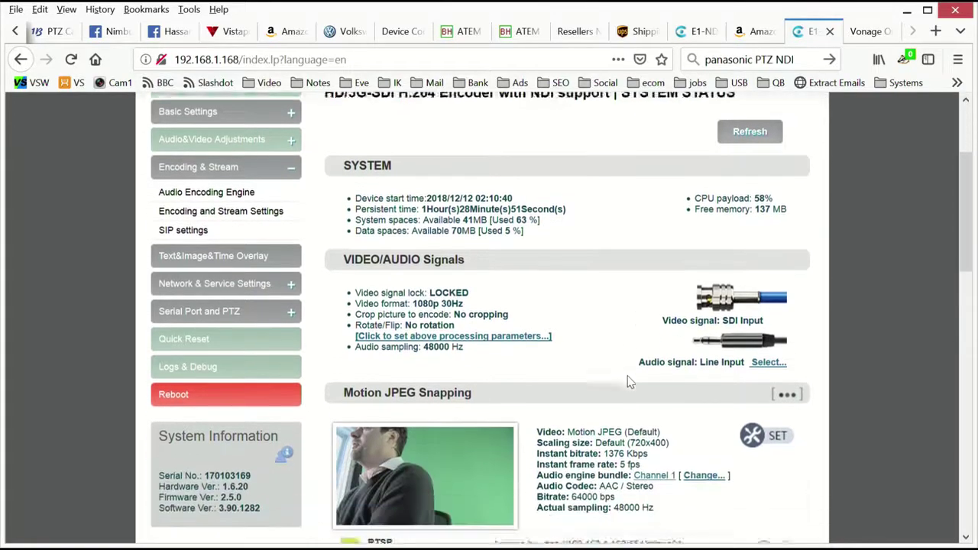
left_click(435, 400)
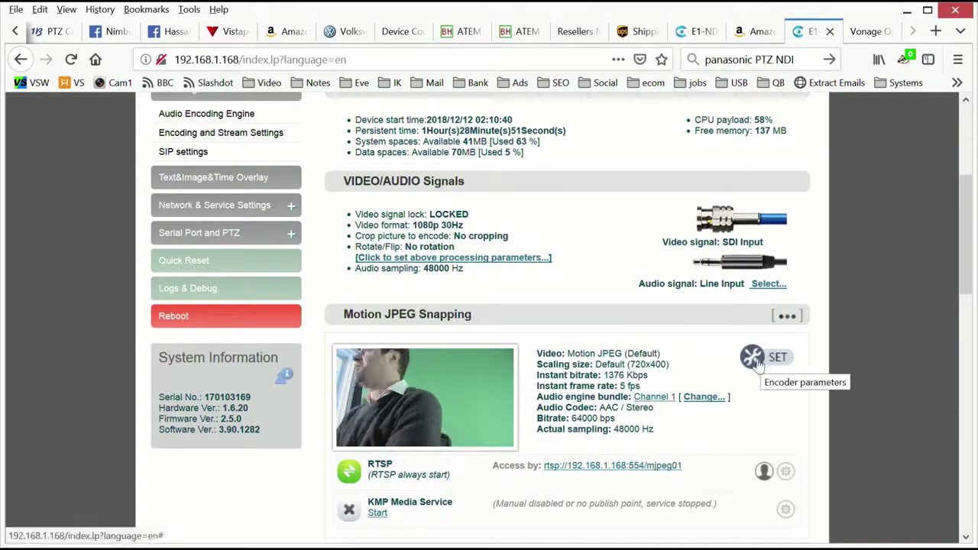
scroll(629, 375, "down", 2)
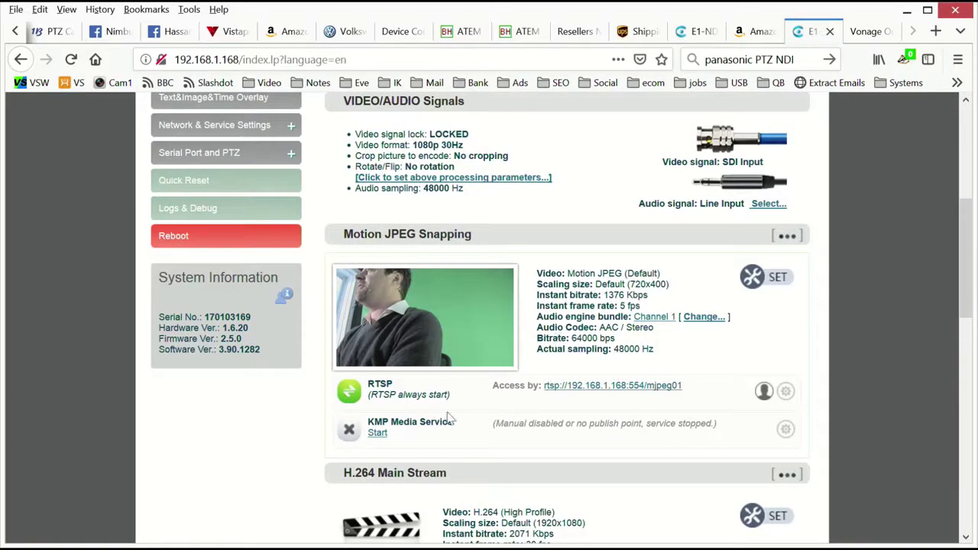
scroll(457, 432, "down", 3)
scroll(454, 414, "down", 4)
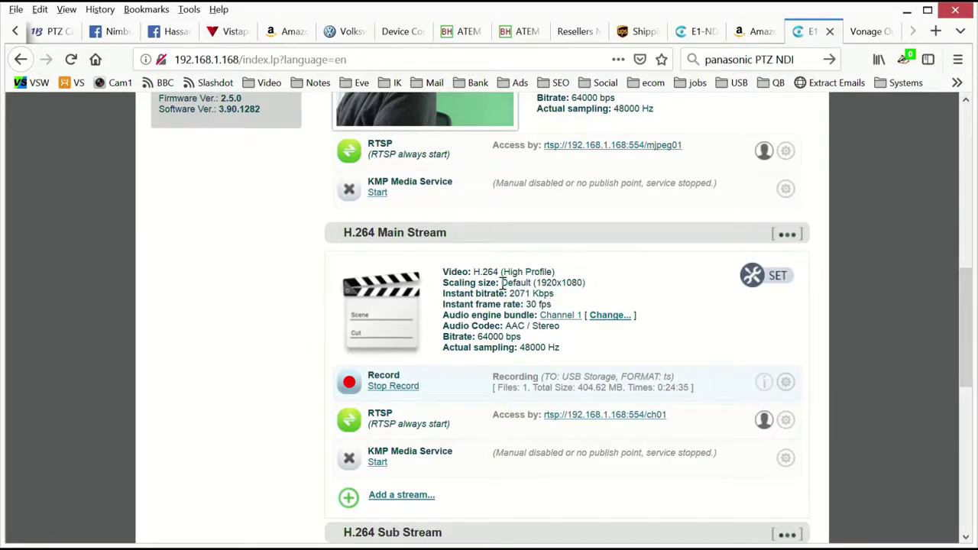
Set the H.264 main stream bitrate to 10M and save the encoder parameters
left_click(769, 280)
scroll(426, 262, "up", 4)
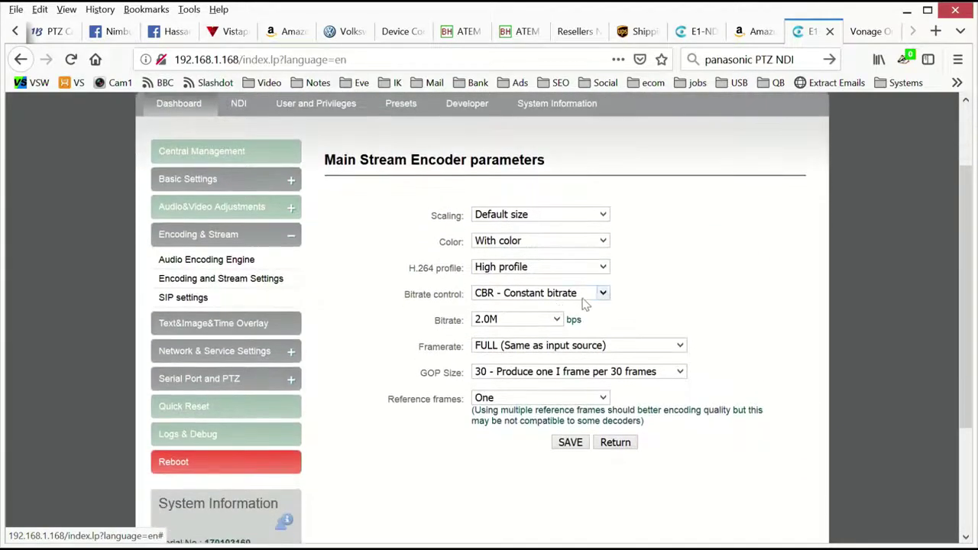
left_click(557, 321)
scroll(537, 258, "down", 3)
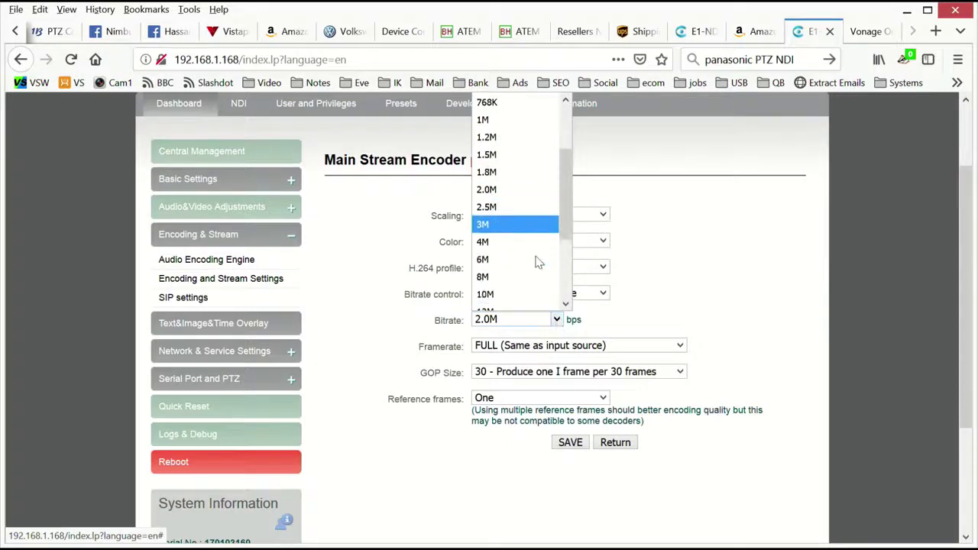
left_click(486, 234)
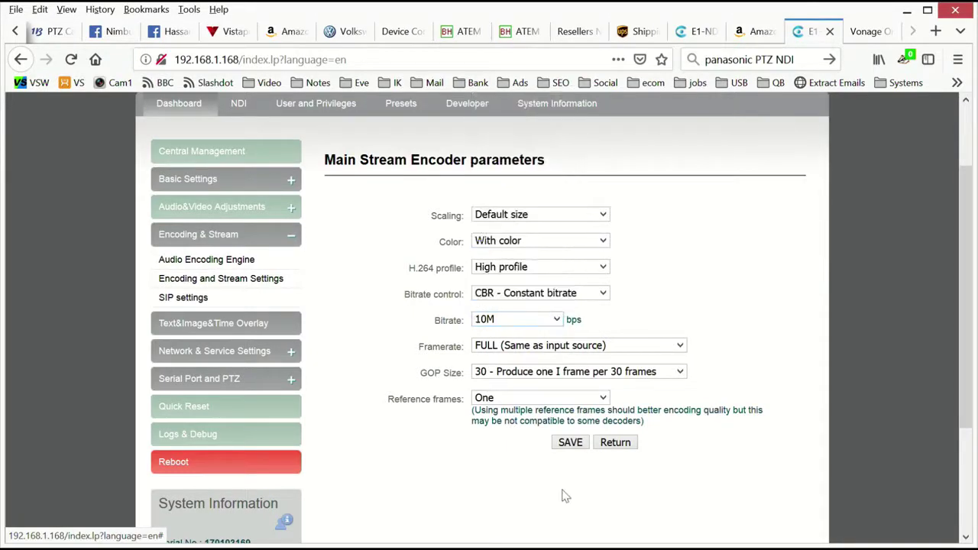
left_click(572, 442)
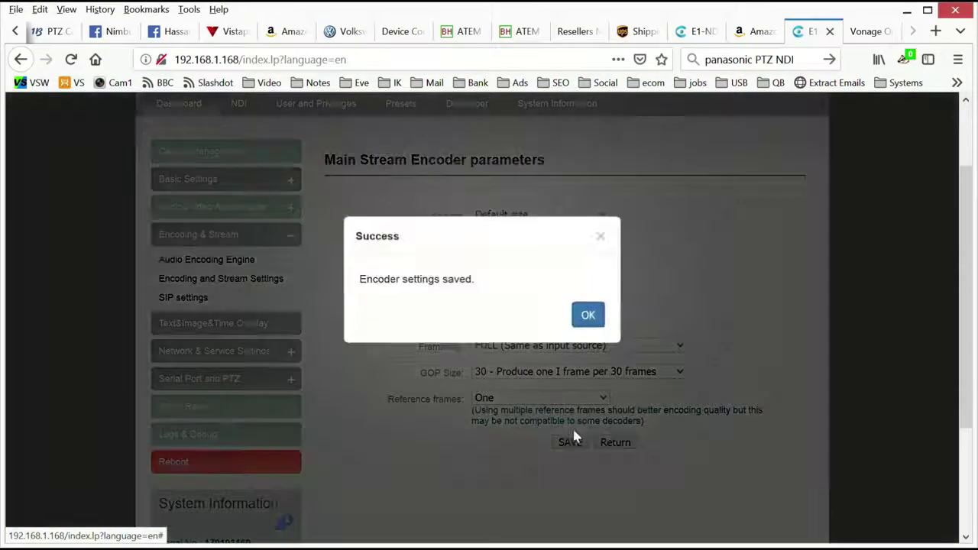
left_click(587, 315)
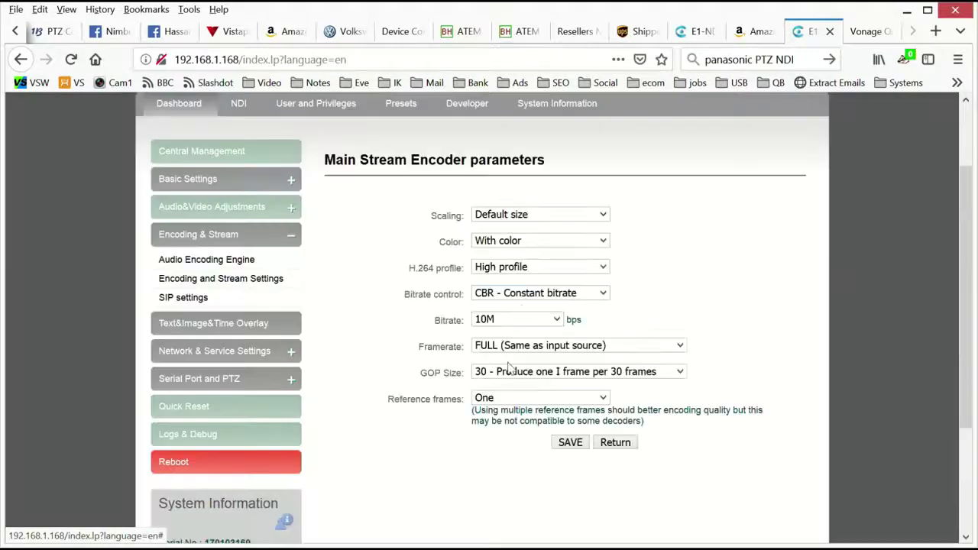
Recheck the bitrate and control-mode lists, leaving 10M at CBR
left_click(556, 319)
scroll(513, 280, "down", 2)
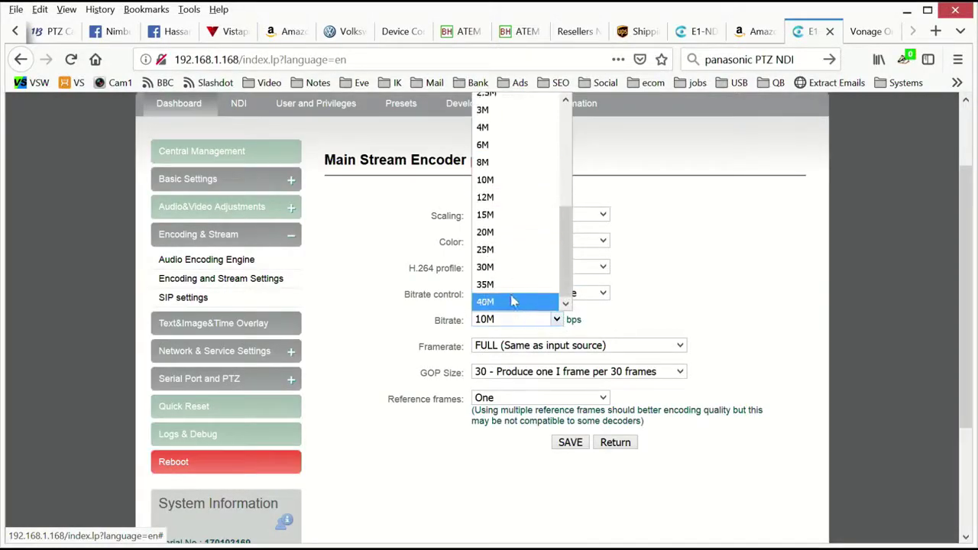
left_click(586, 327)
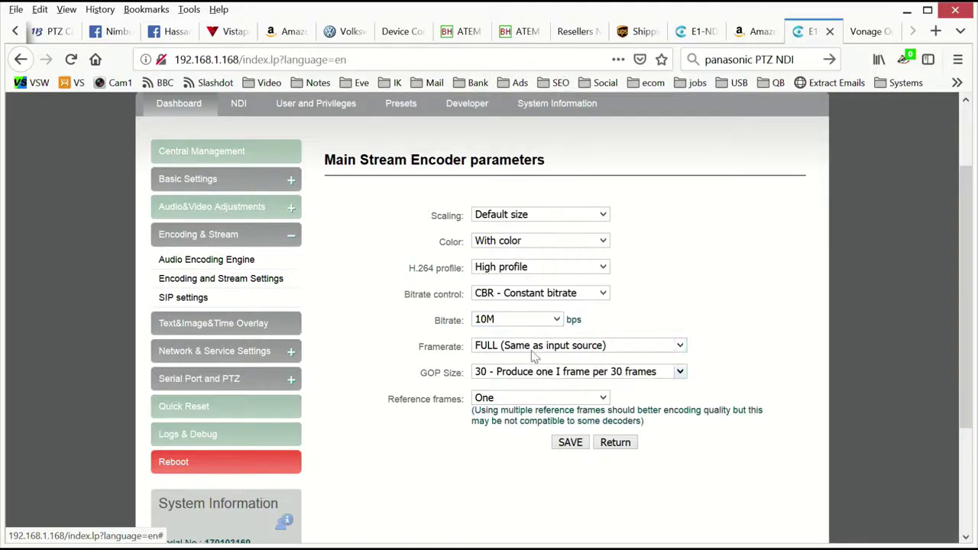
left_click(510, 297)
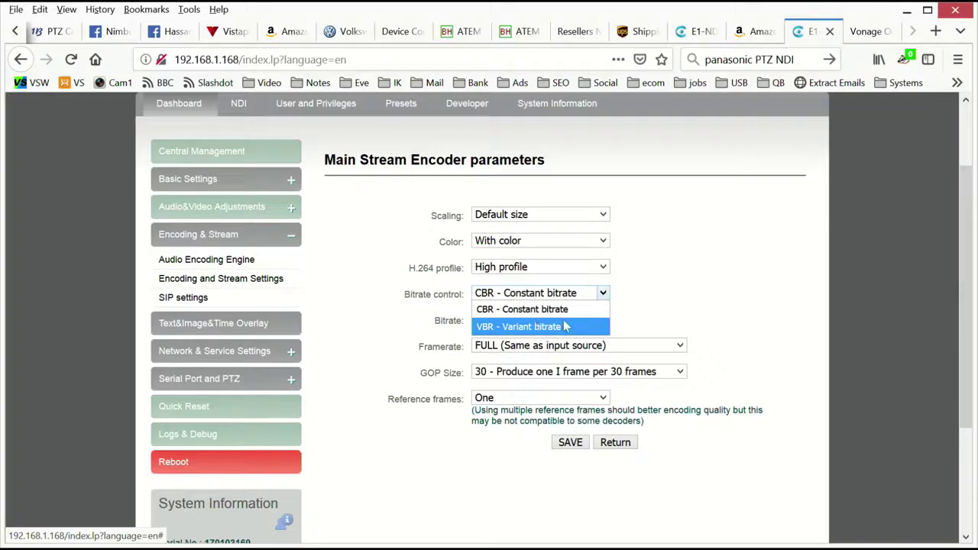
left_click(668, 295)
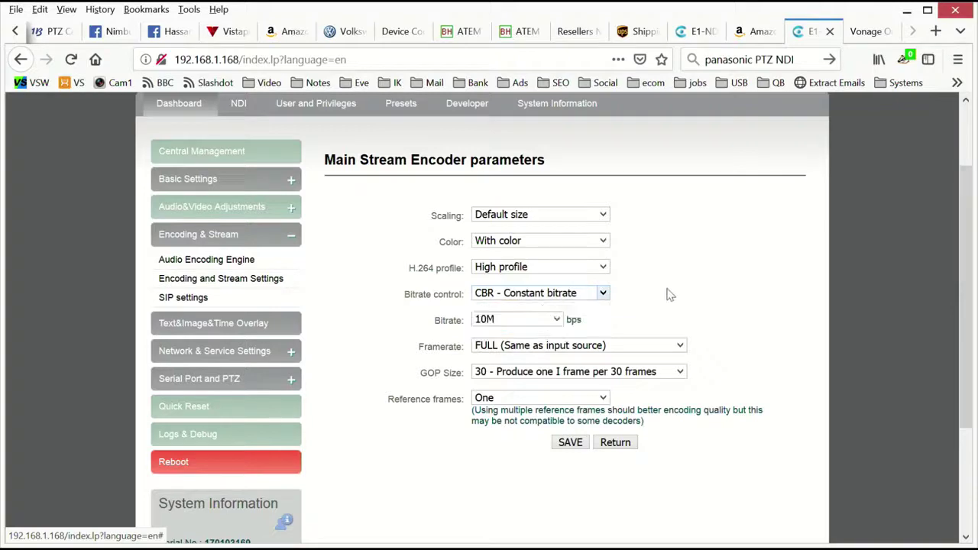
Return to the Dashboard and open the H.264 Main Stream's Record settings
left_click(178, 106)
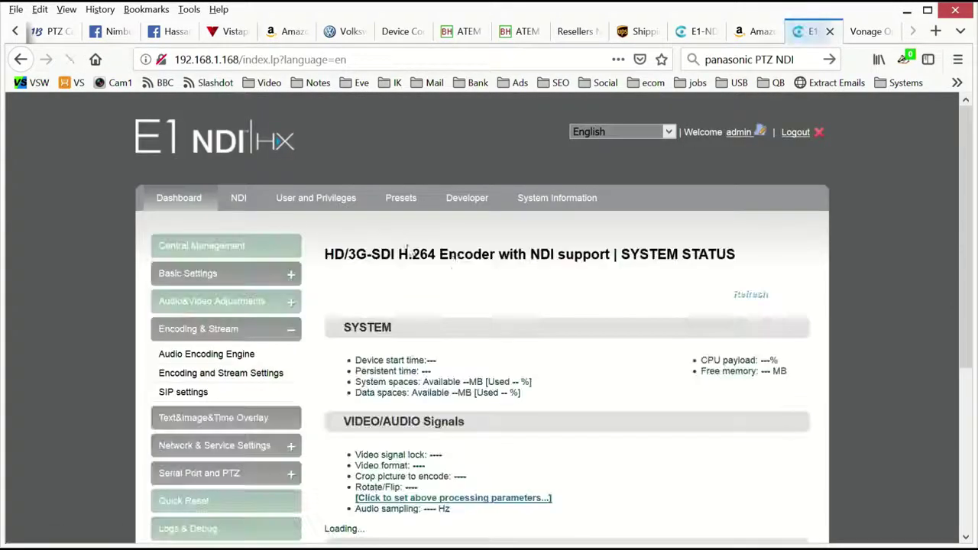
scroll(563, 375, "down", 3)
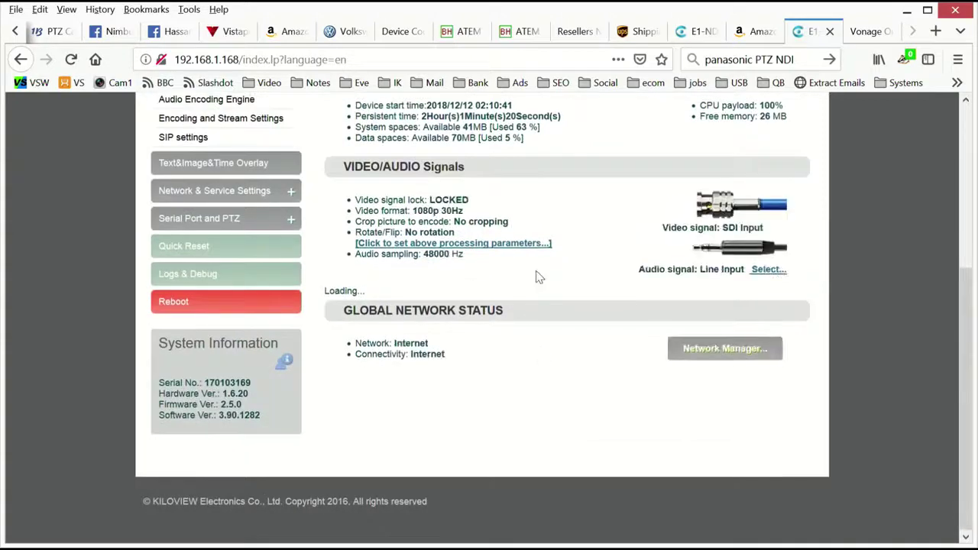
scroll(535, 268, "down", 5)
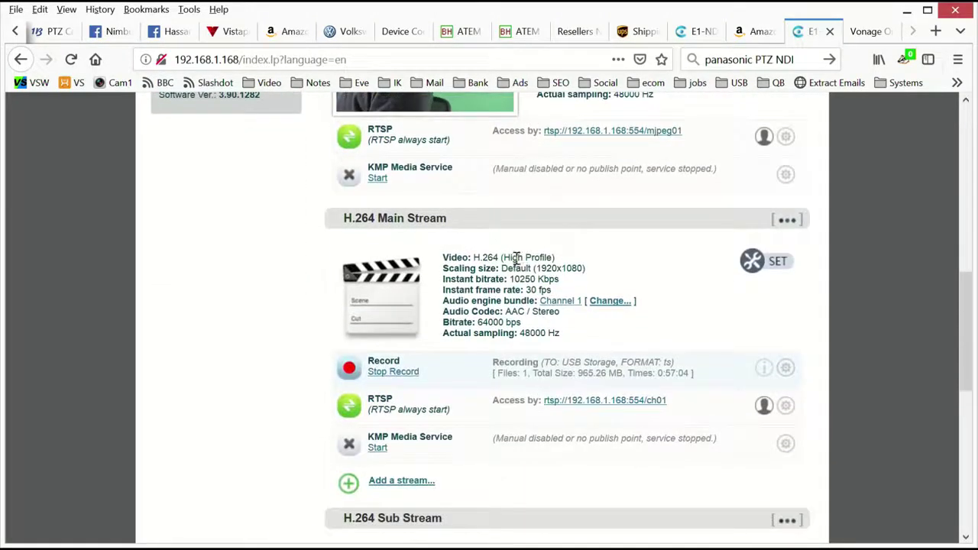
scroll(512, 256, "down", 1)
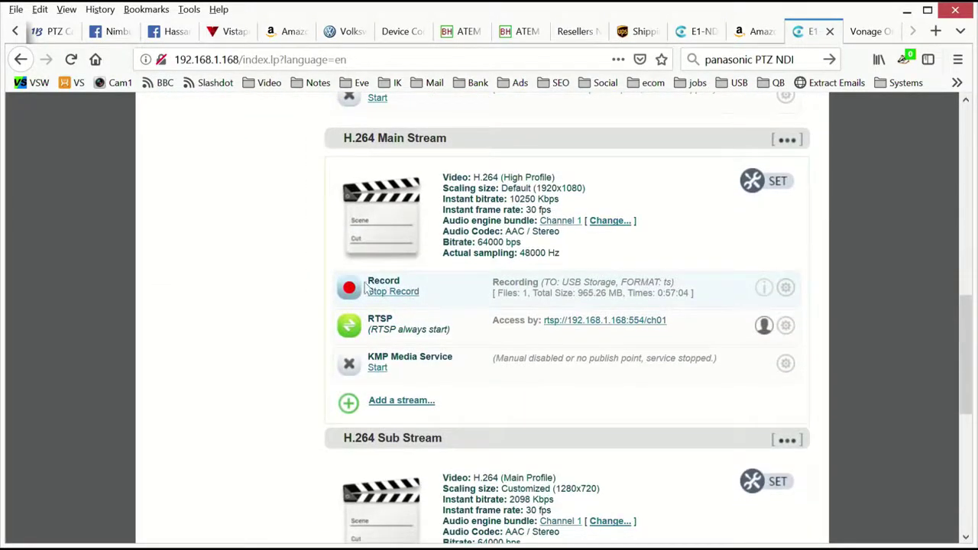
left_click(786, 287)
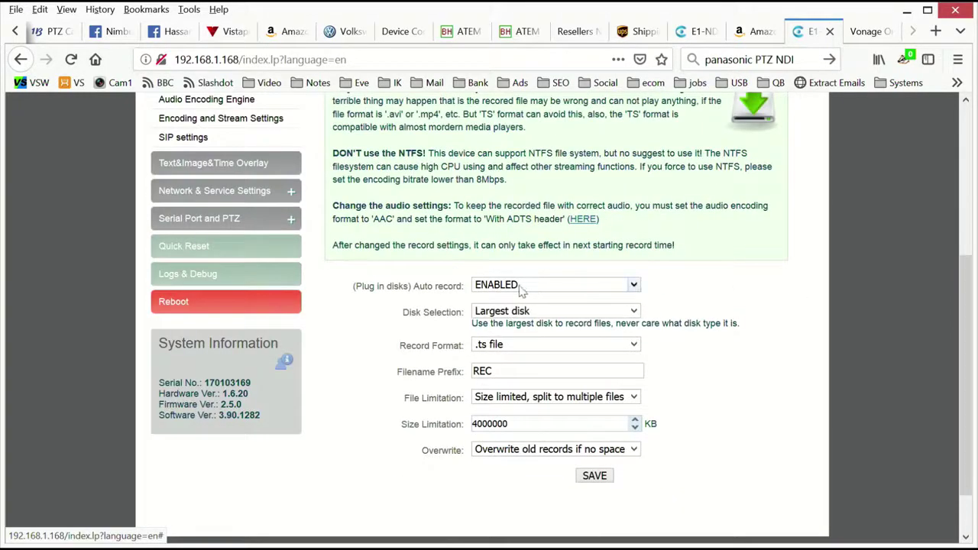
Keep the .ts record format and largest-disk selection unchanged
left_click(535, 345)
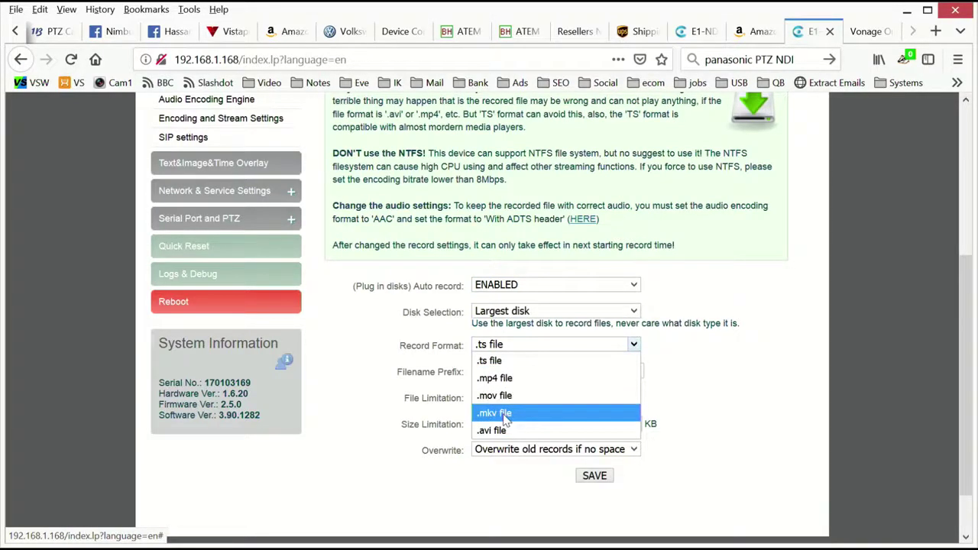
left_click(713, 425)
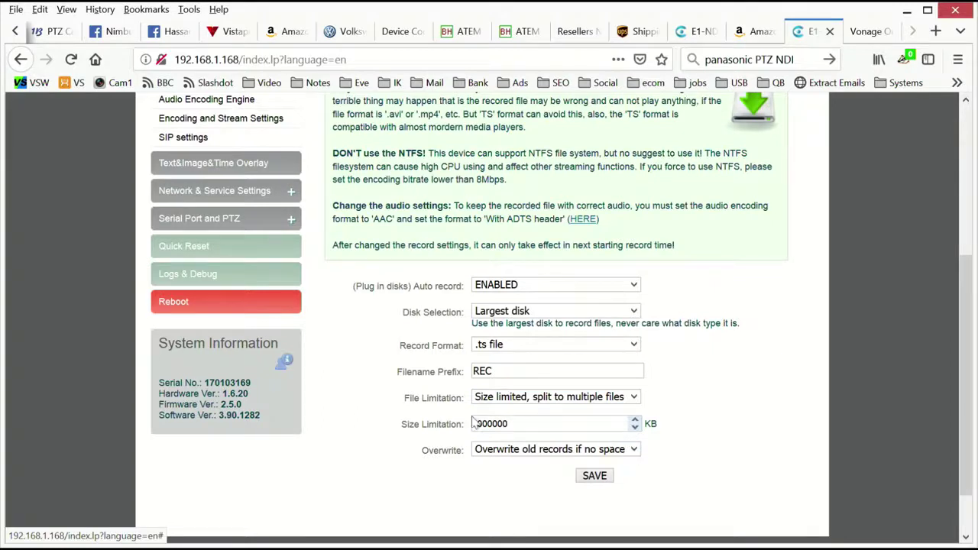
left_click(633, 312)
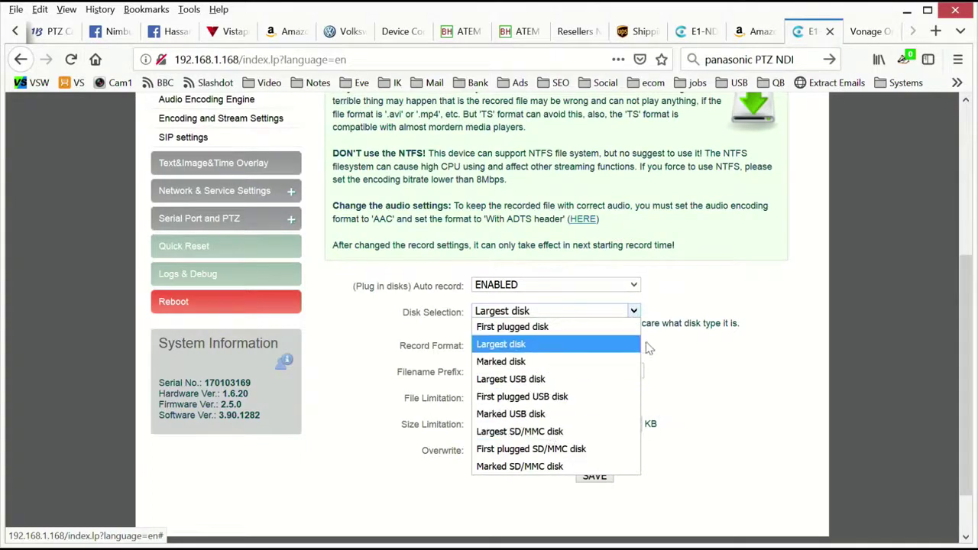
left_click(684, 293)
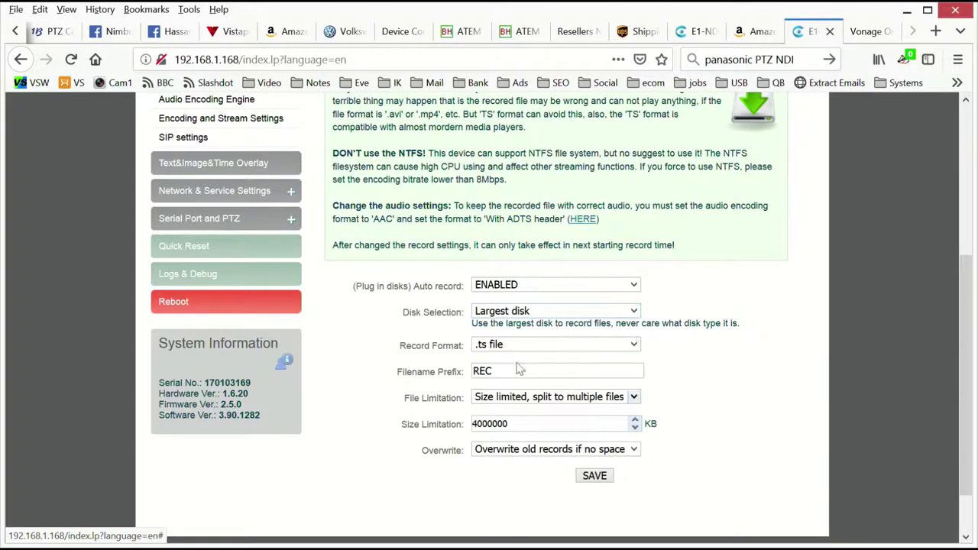
scroll(463, 336, "up", 5)
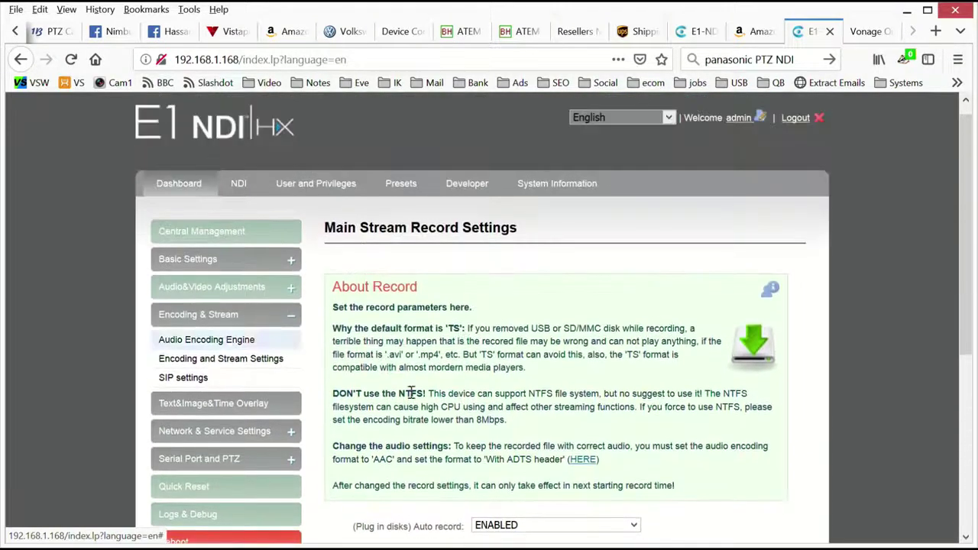
left_click(185, 183)
scroll(550, 321, "down", 5)
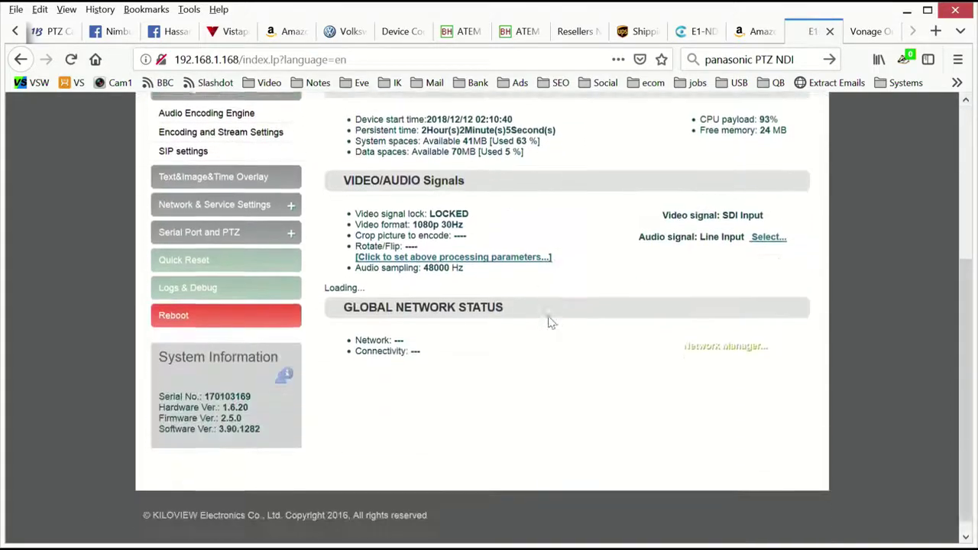
scroll(491, 272, "down", 8)
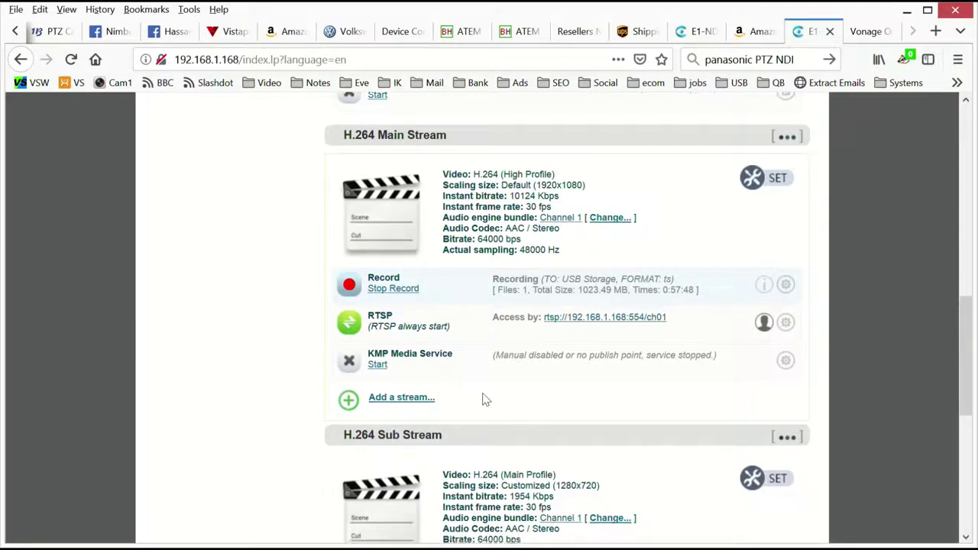
scroll(484, 398, "down", 4)
scroll(480, 389, "down", 2)
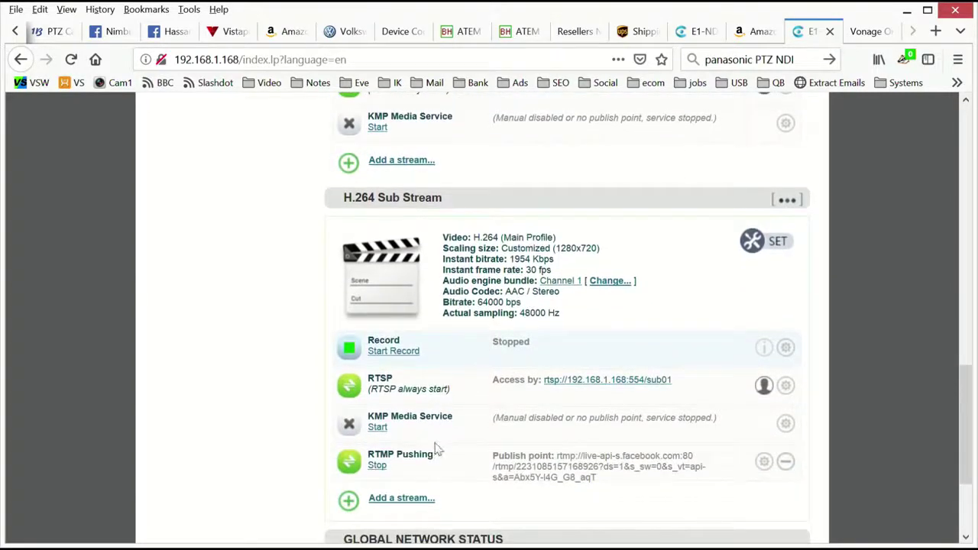
Add an RTMP Pushing stream service under H.264 Main Stream and confirm Set DONE
left_click(398, 161)
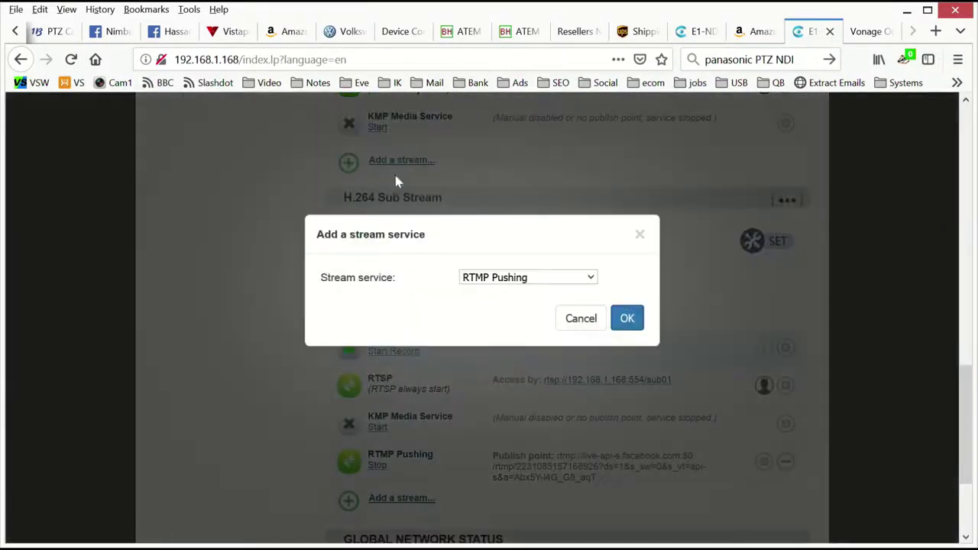
left_click(592, 280)
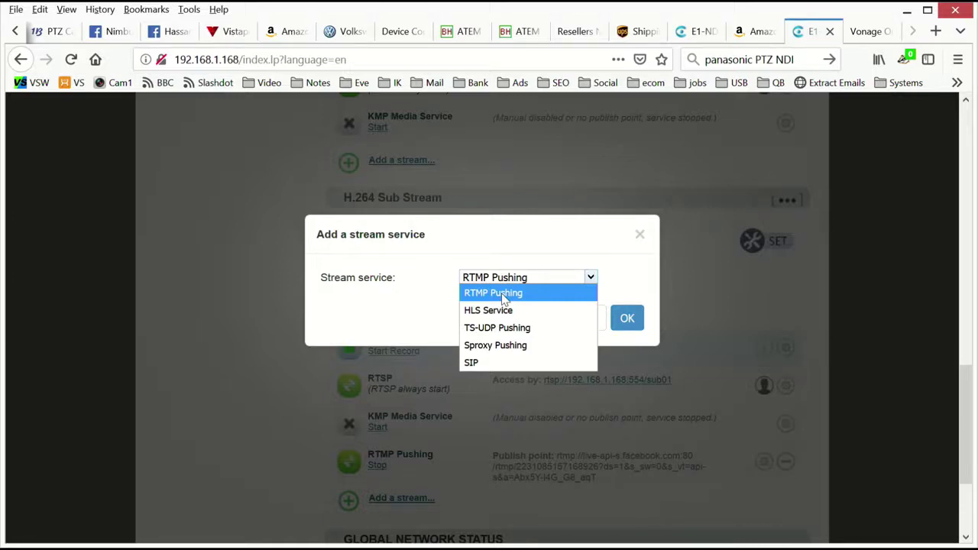
left_click(501, 298)
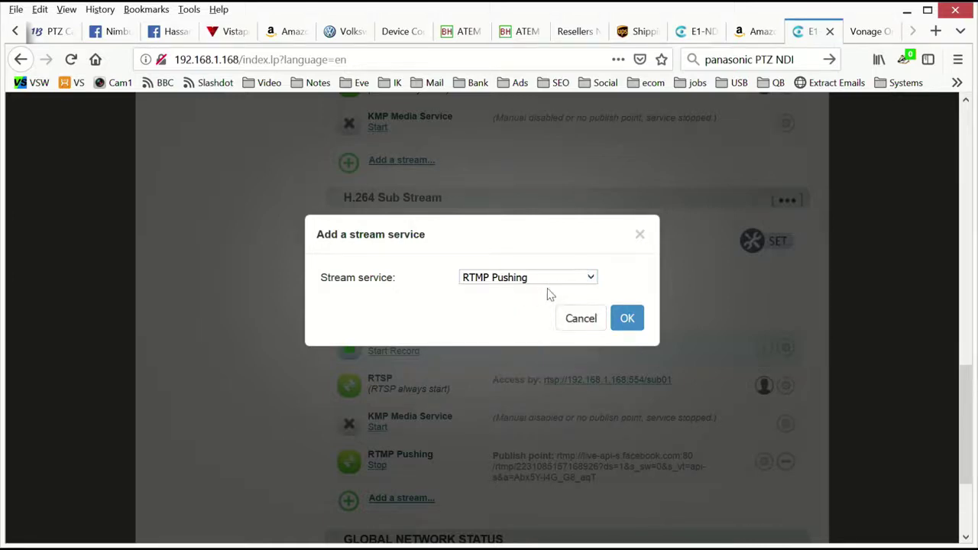
left_click(632, 326)
left_click(590, 318)
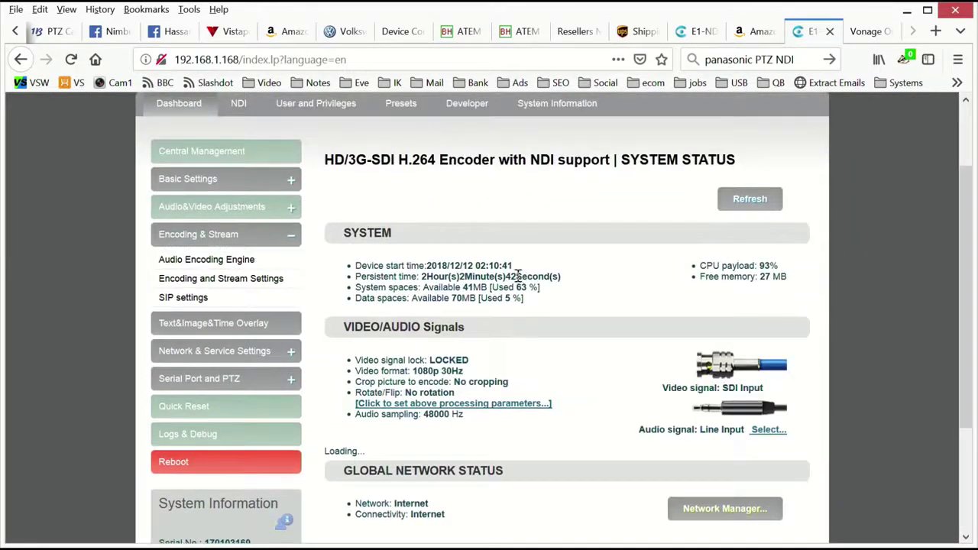
scroll(520, 291, "down", 5)
scroll(520, 290, "down", 3)
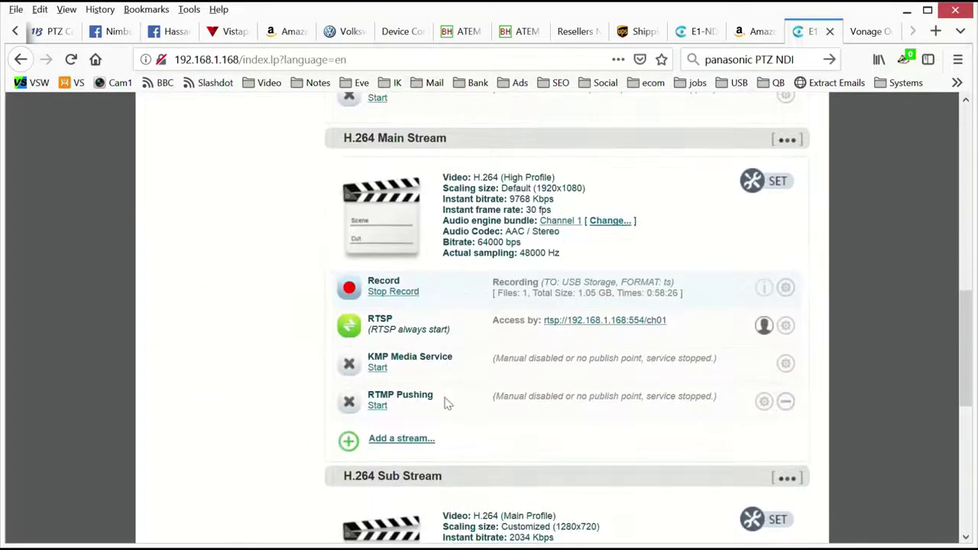
left_click(764, 402)
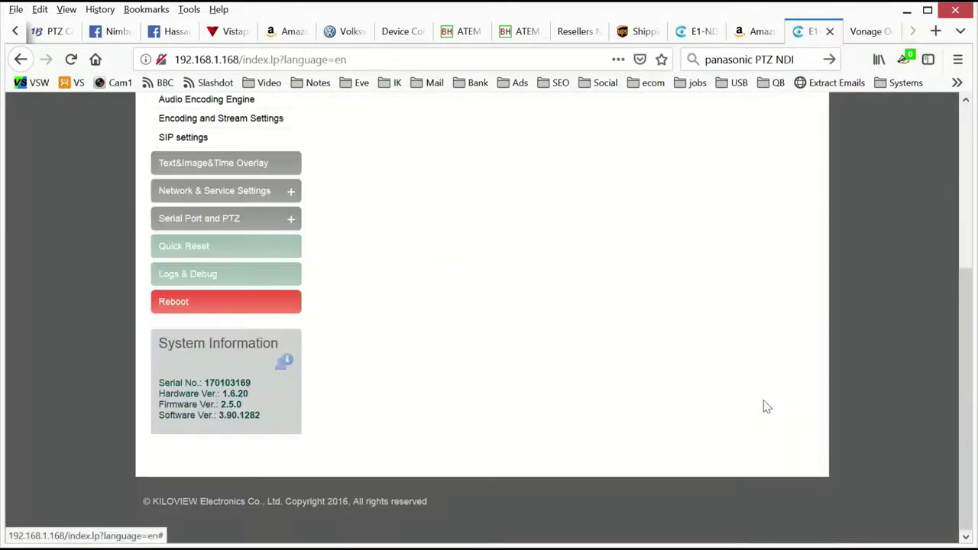
scroll(483, 279, "up", 3)
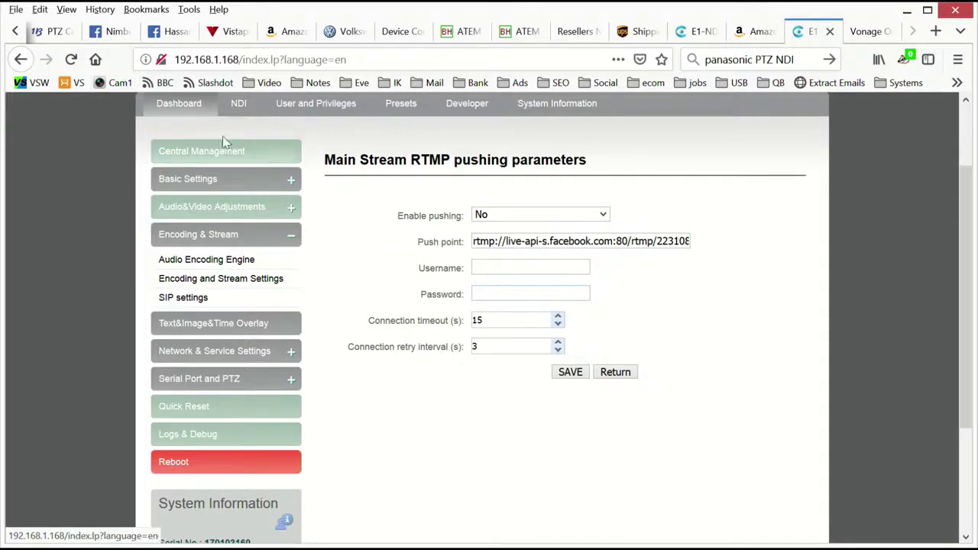
left_click(190, 111)
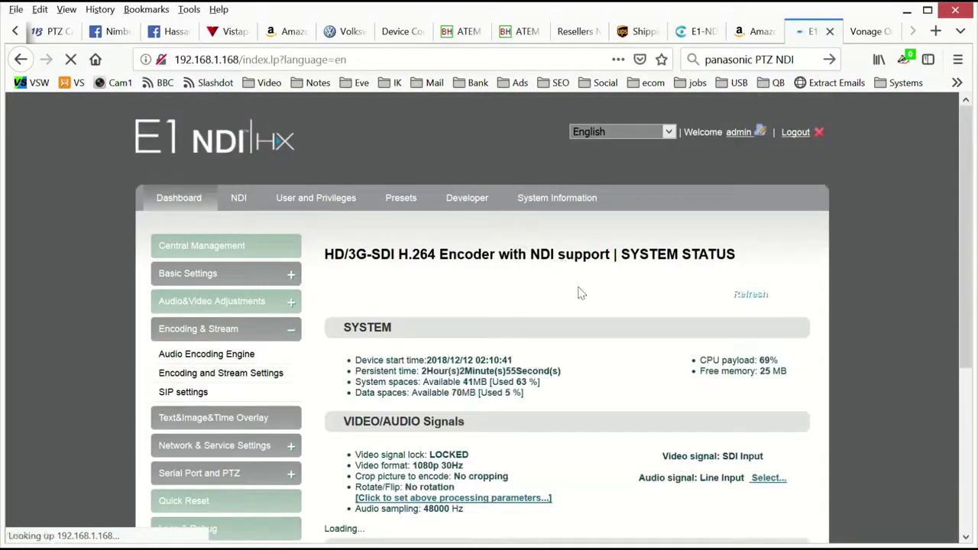
scroll(604, 352, "down", 5)
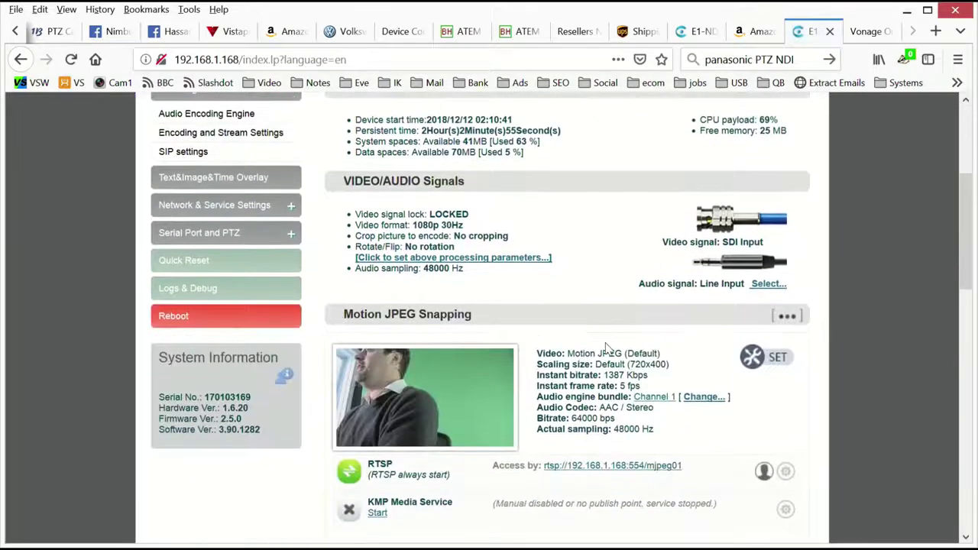
scroll(491, 298, "down", 8)
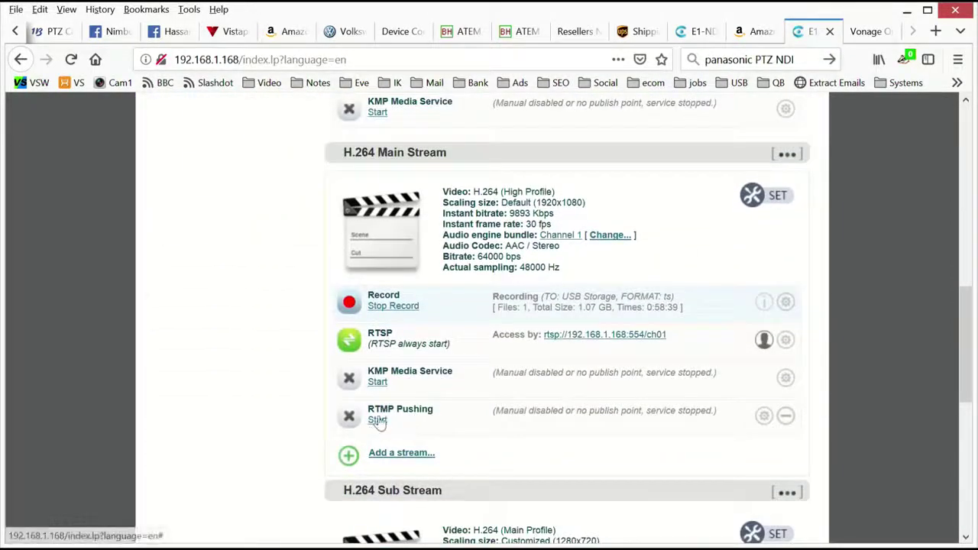
scroll(457, 421, "down", 5)
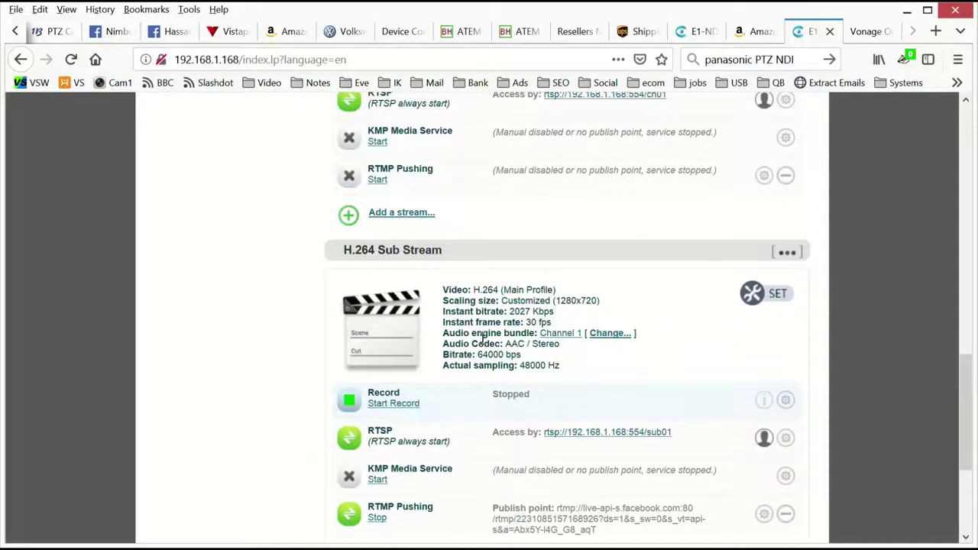
scroll(483, 340, "down", 2)
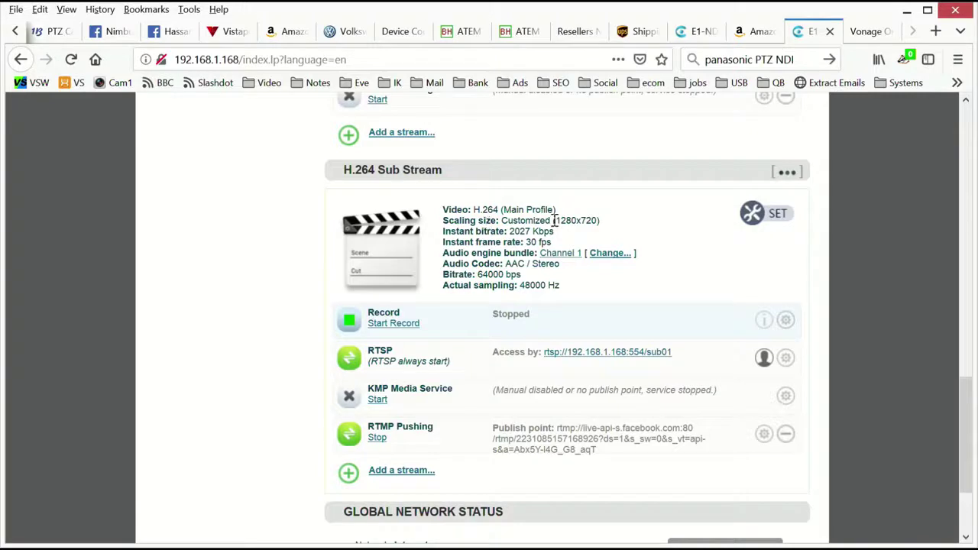
left_click_drag(557, 220, 595, 219)
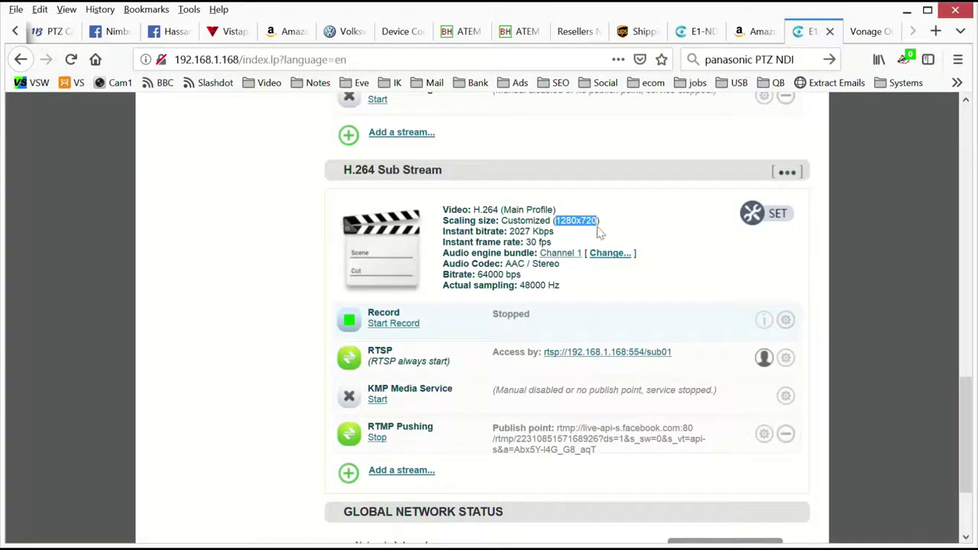
scroll(611, 232, "up", 6)
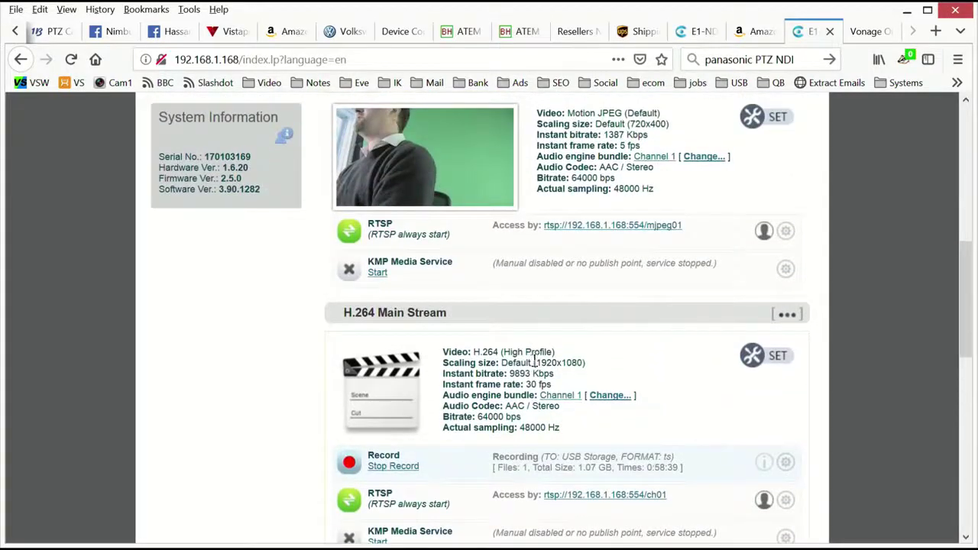
left_click_drag(537, 364, 583, 363)
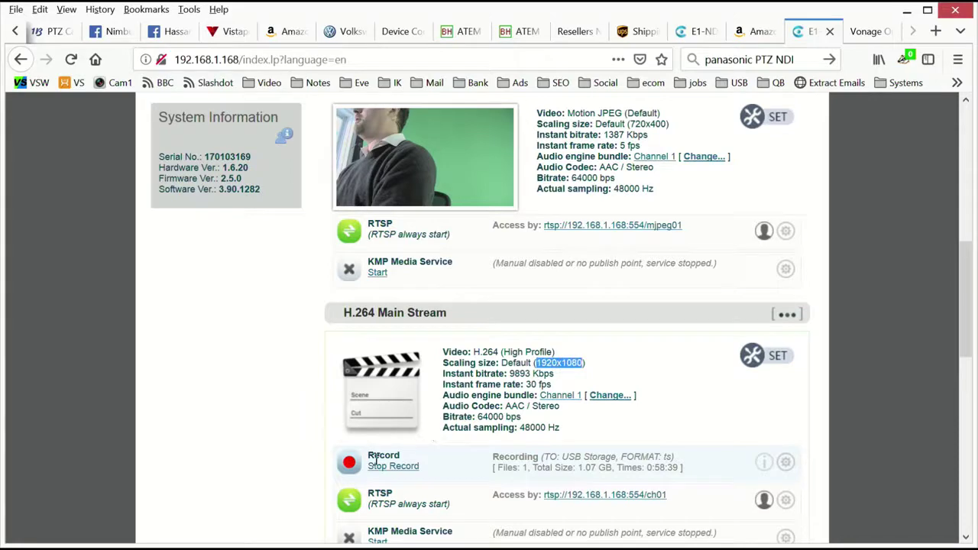
scroll(579, 416, "down", 1)
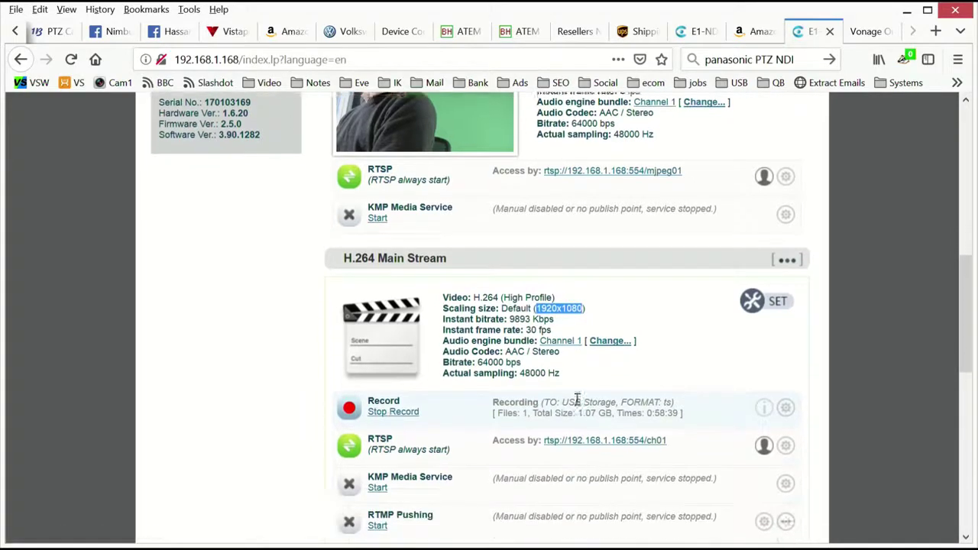
scroll(577, 401, "down", 5)
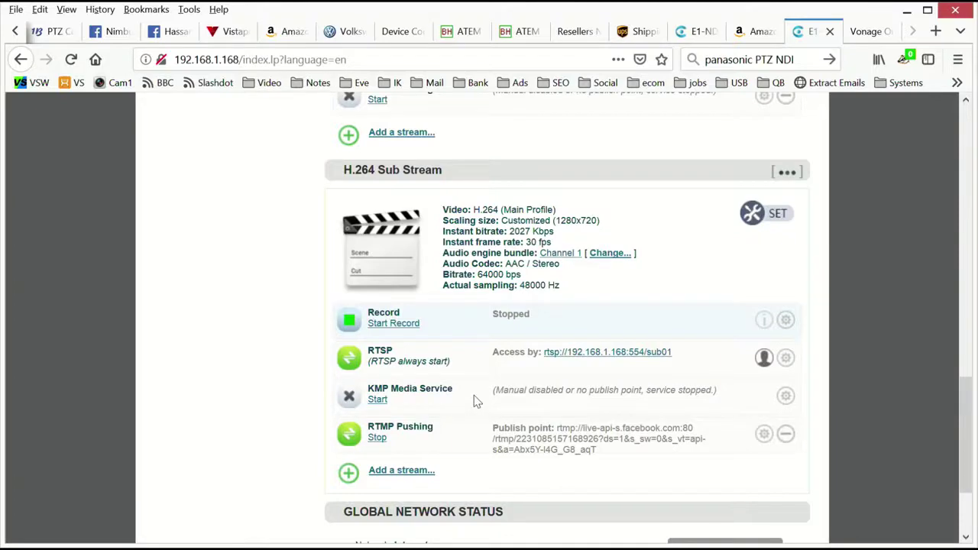
scroll(474, 395, "up", 5)
scroll(474, 395, "up", 8)
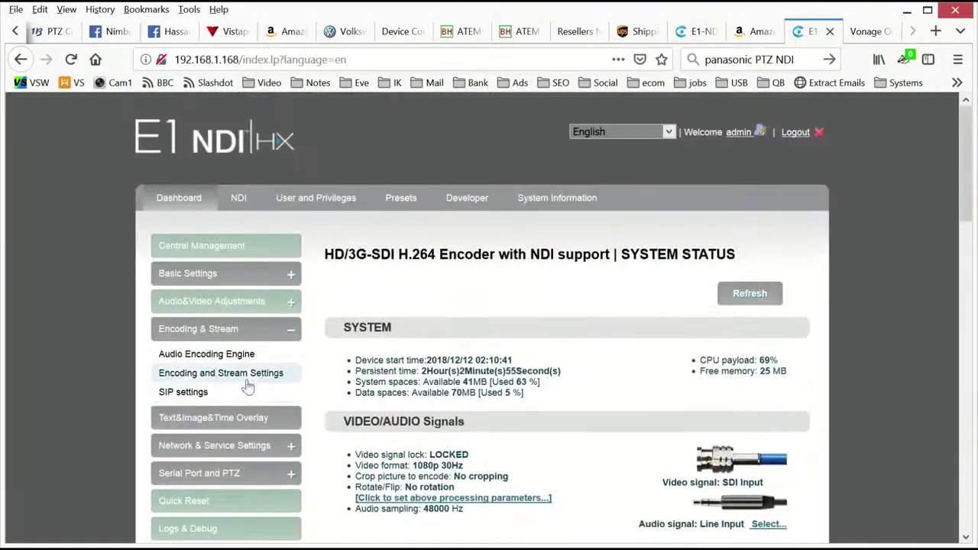
In Serial Port and PTZ Settings, keep the baud rate at 9600
left_click(235, 473)
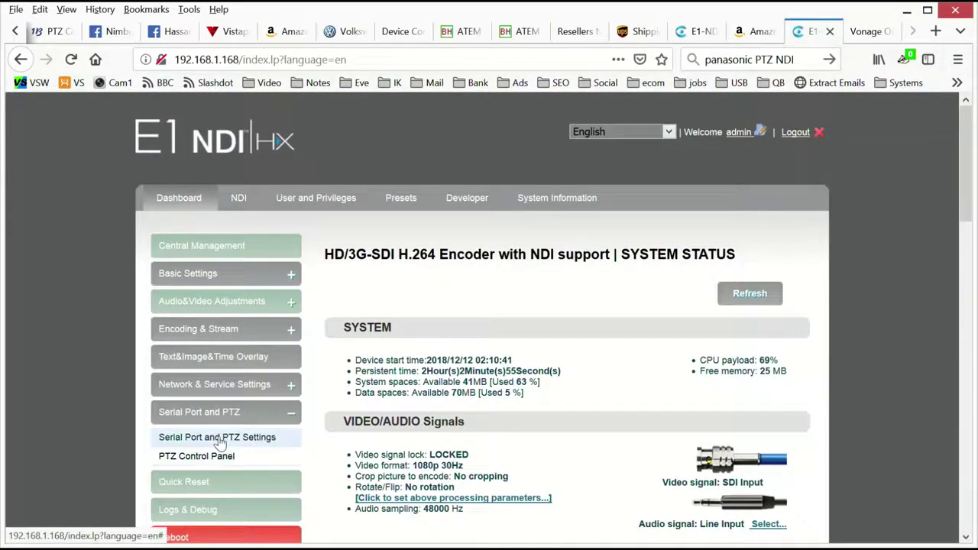
left_click(218, 437)
scroll(558, 412, "down", 4)
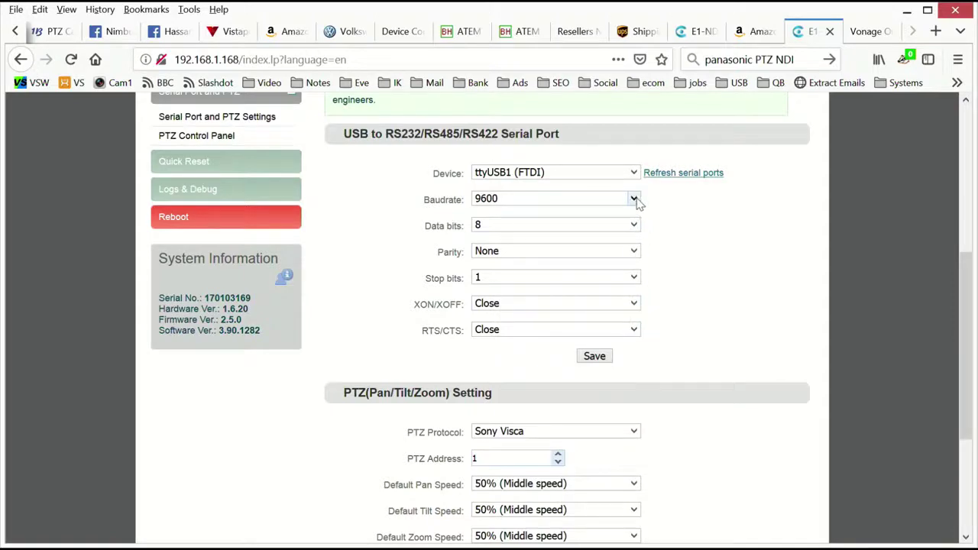
left_click(635, 199)
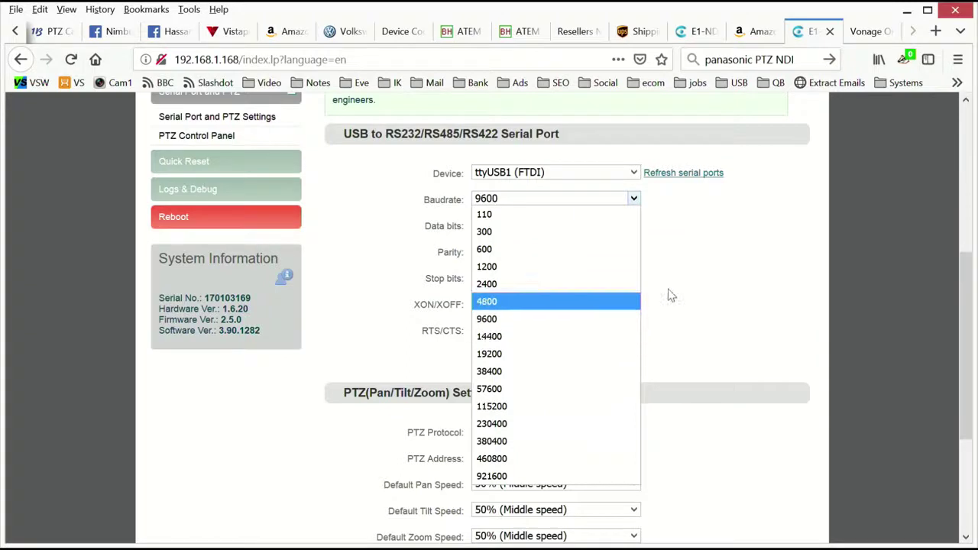
left_click(719, 277)
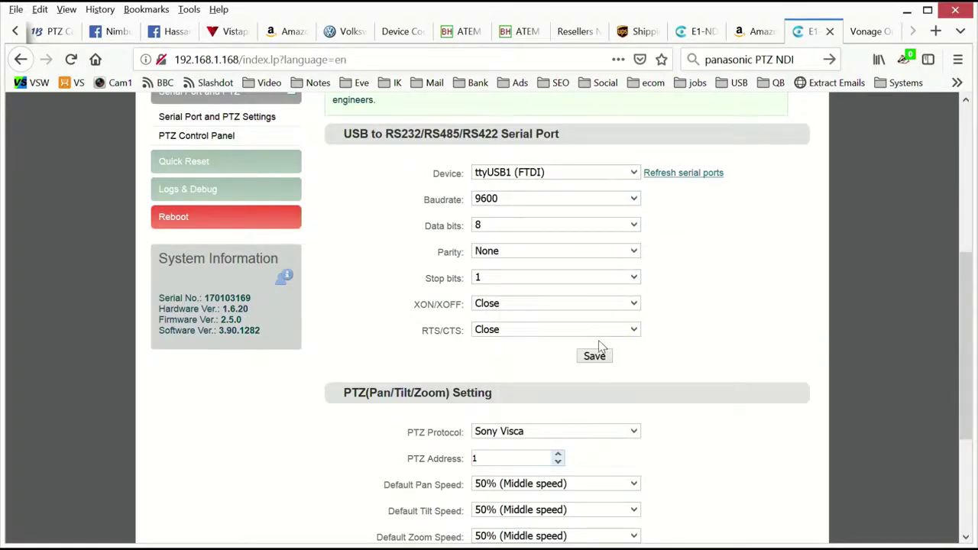
Keep Sony Visca as the PTZ protocol and bring up the PTZ Control Panel
scroll(690, 319, "down", 3)
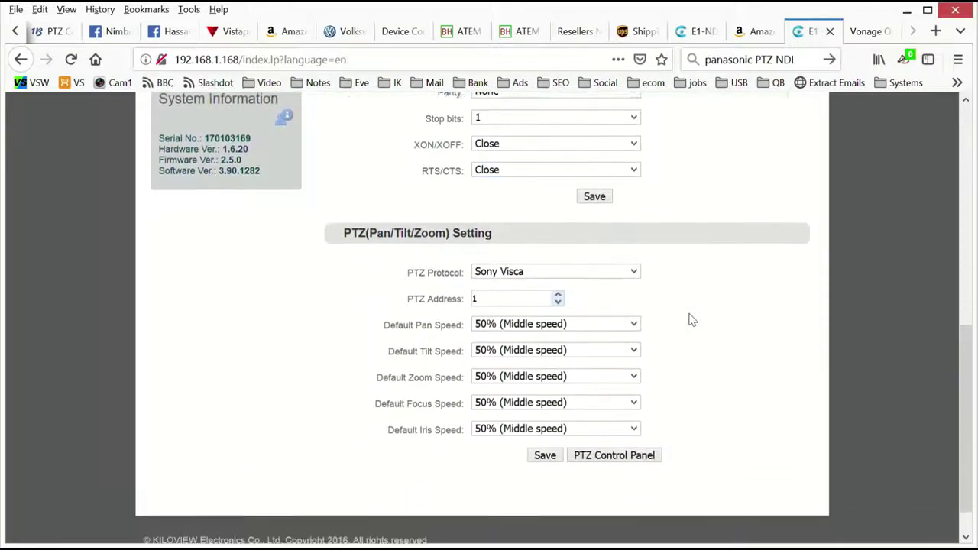
left_click(634, 272)
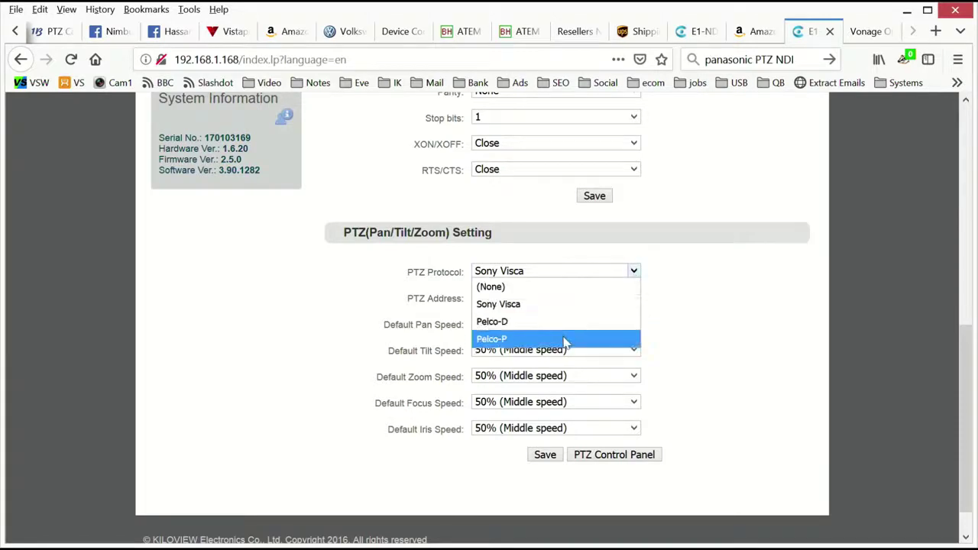
left_click(707, 310)
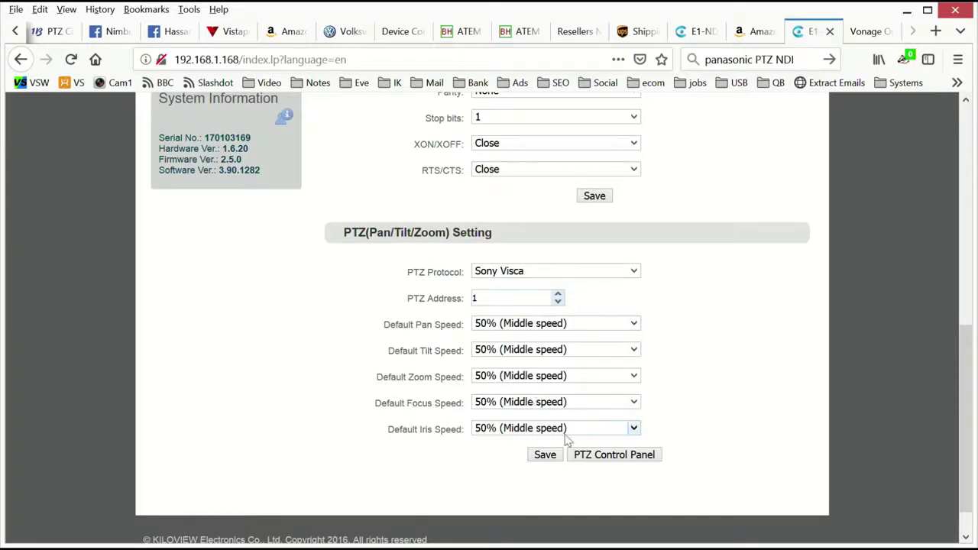
left_click(604, 456)
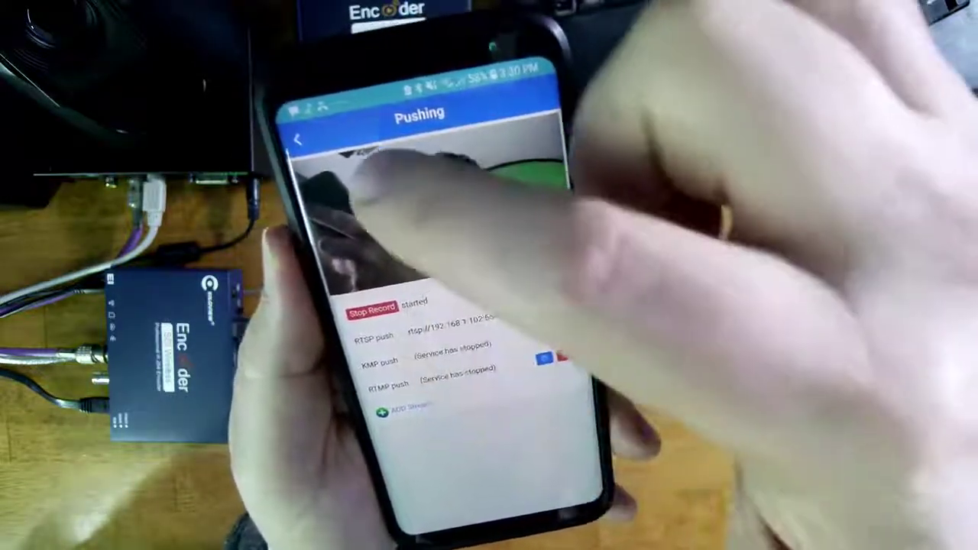
Return Home from the Pushing and Network pages, then open the Setting tile
left_click(298, 140)
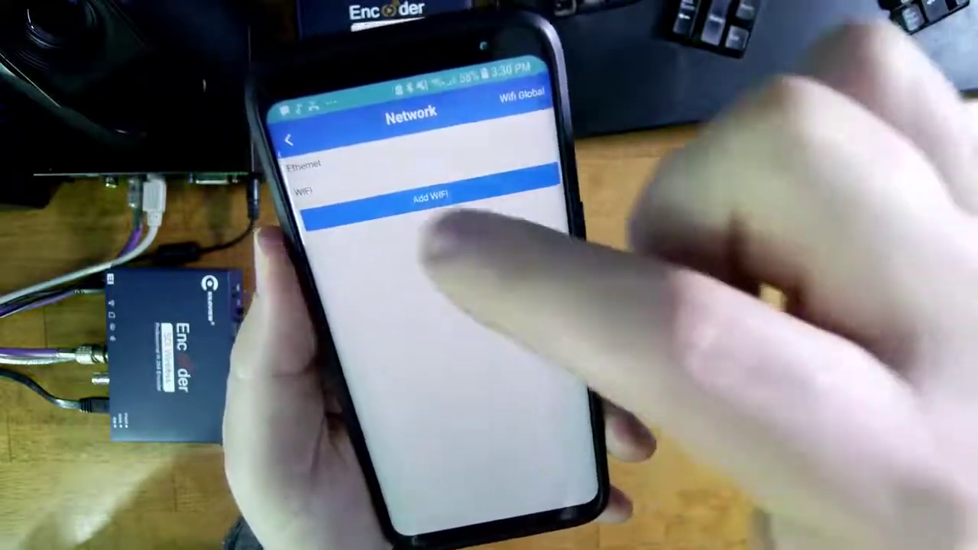
left_click(289, 140)
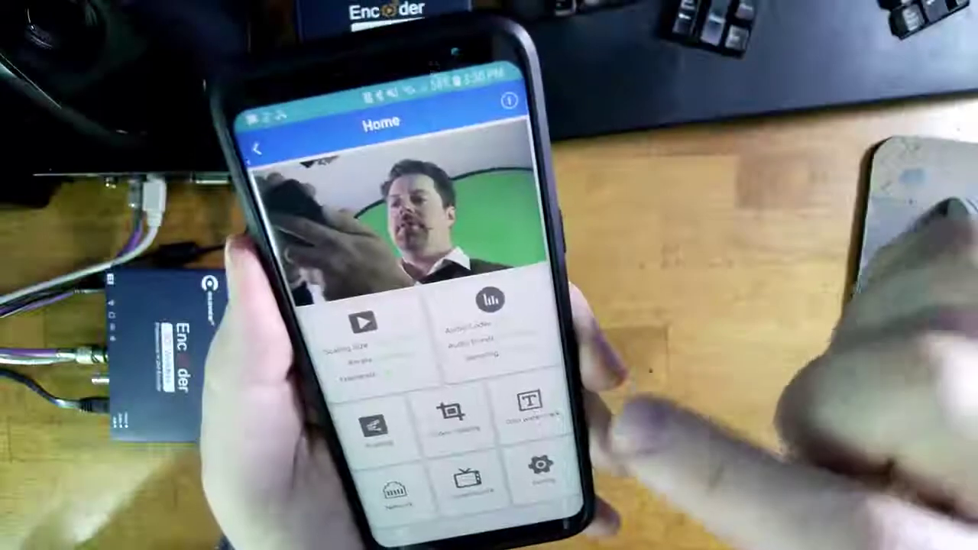
left_click(541, 466)
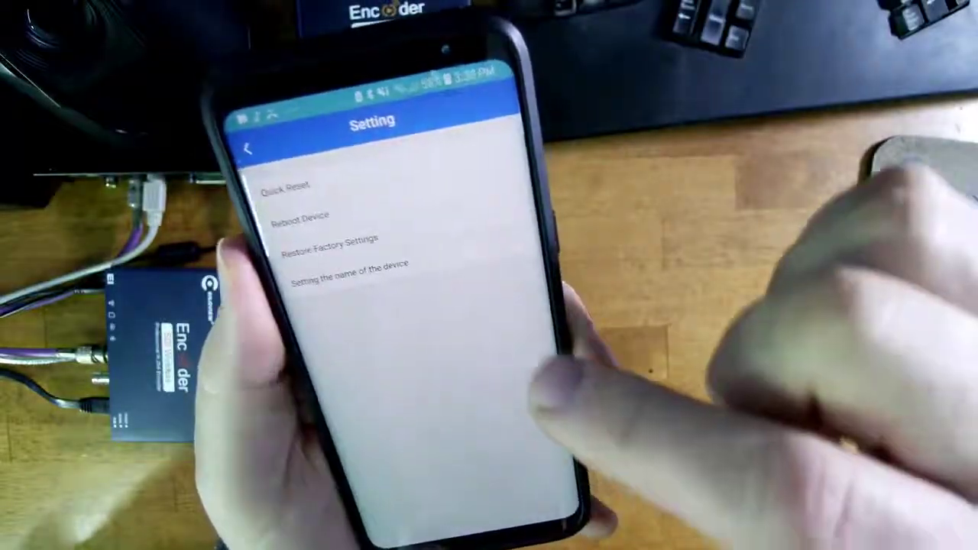